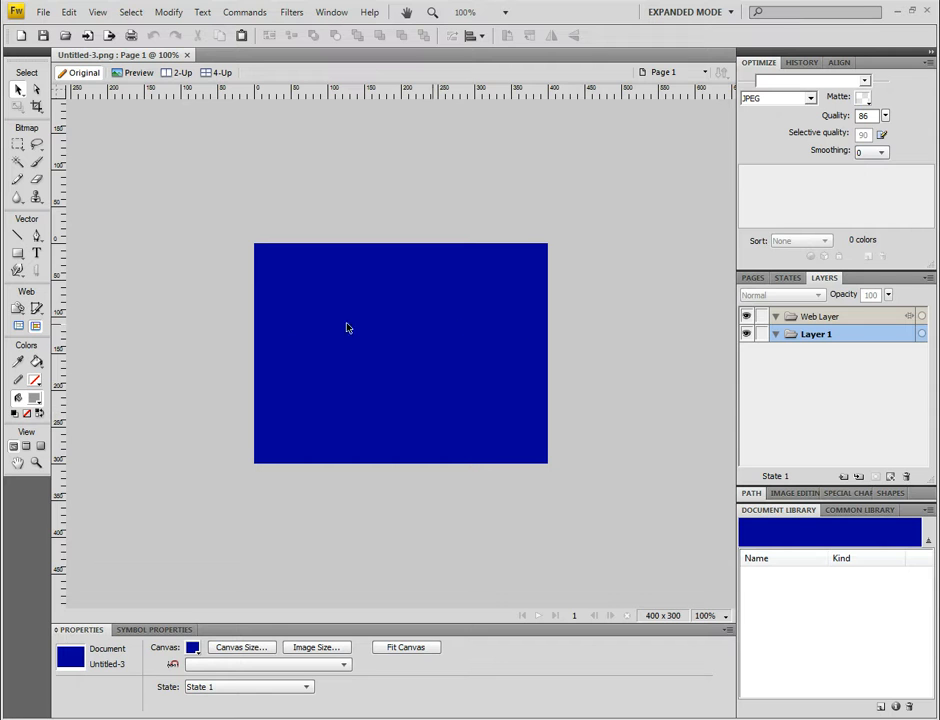
Step: Draw a #00FFCC cyan rectangle about 349 by 70 px across the top of the canvas
{"action": "left_click", "coordinate": [18, 255]}
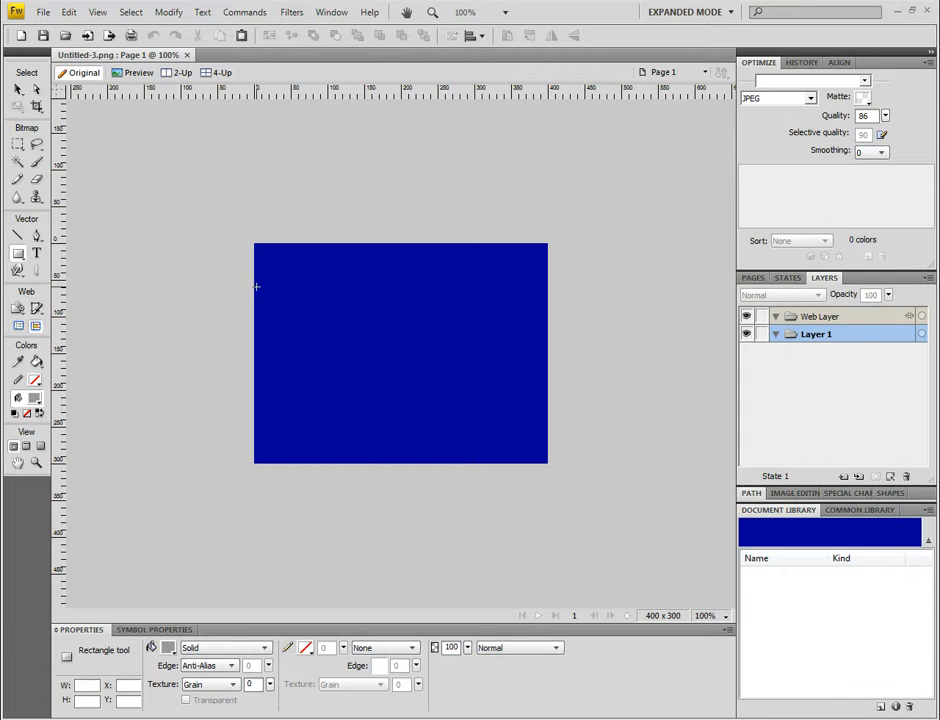
{"action": "left_click", "coordinate": [167, 648]}
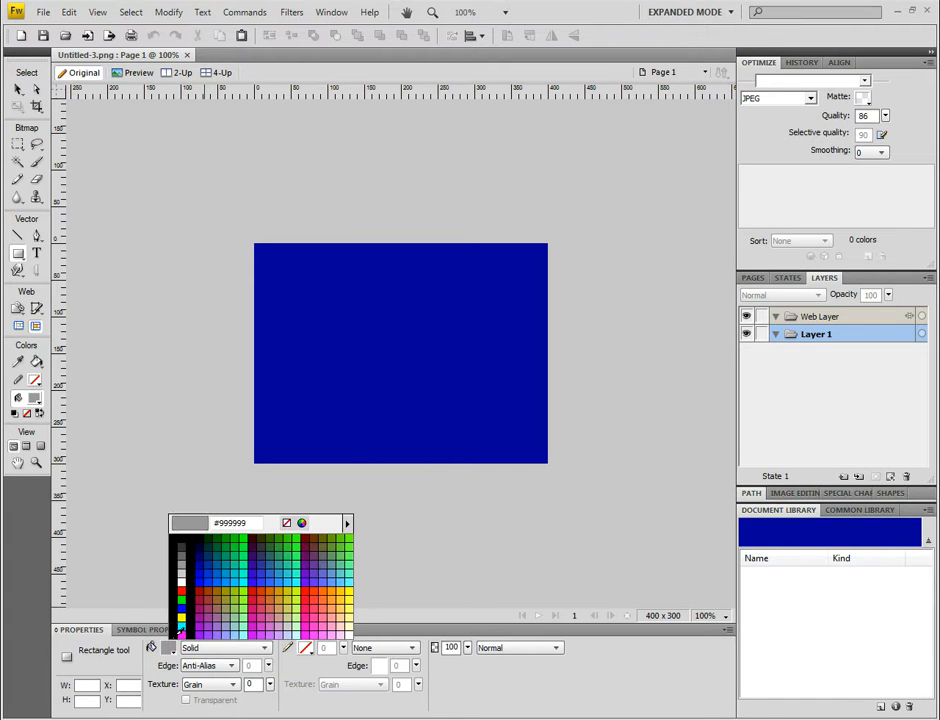
{"action": "left_click", "coordinate": [244, 572]}
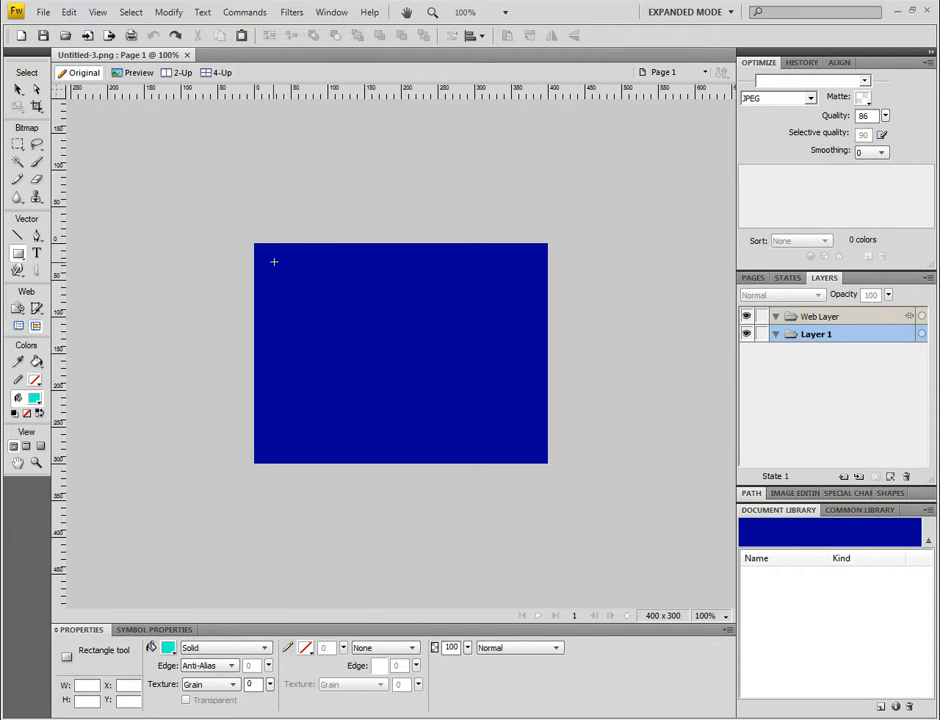
{"action": "left_click_drag", "start_coordinate": [274, 261], "coordinate": [531, 313]}
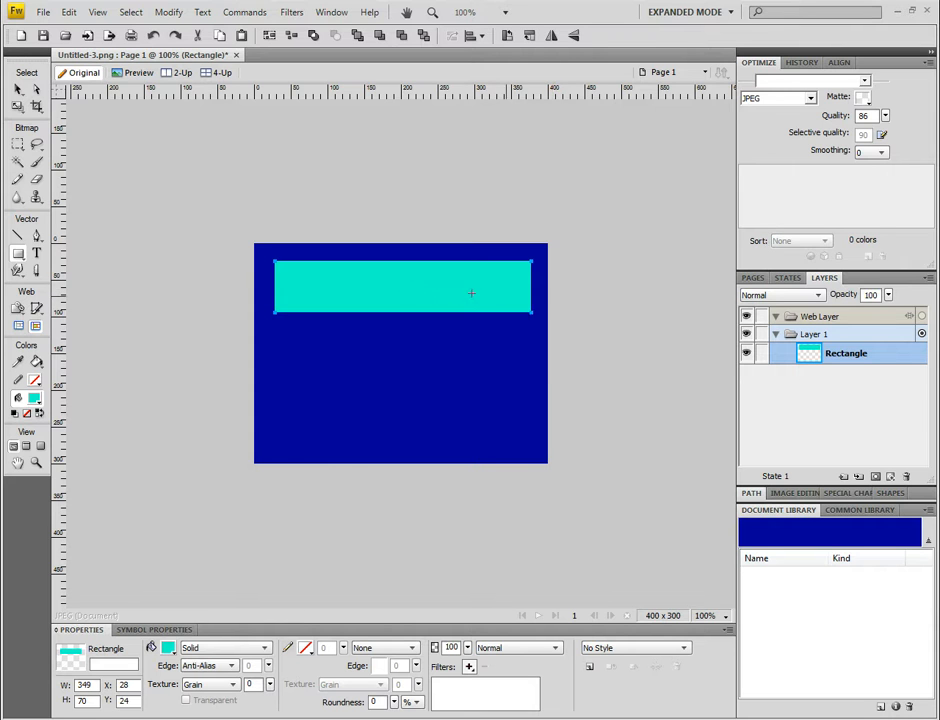
Step: Paste a copy of the rectangle on top of the original
{"action": "left_click", "coordinate": [17, 91]}
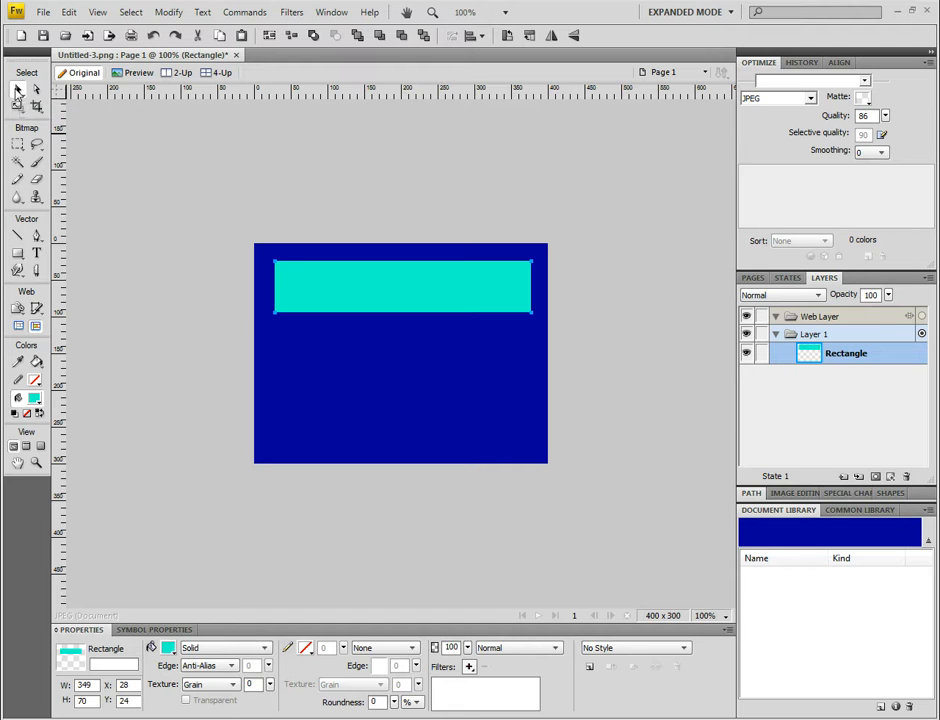
{"action": "right_click", "coordinate": [368, 295]}
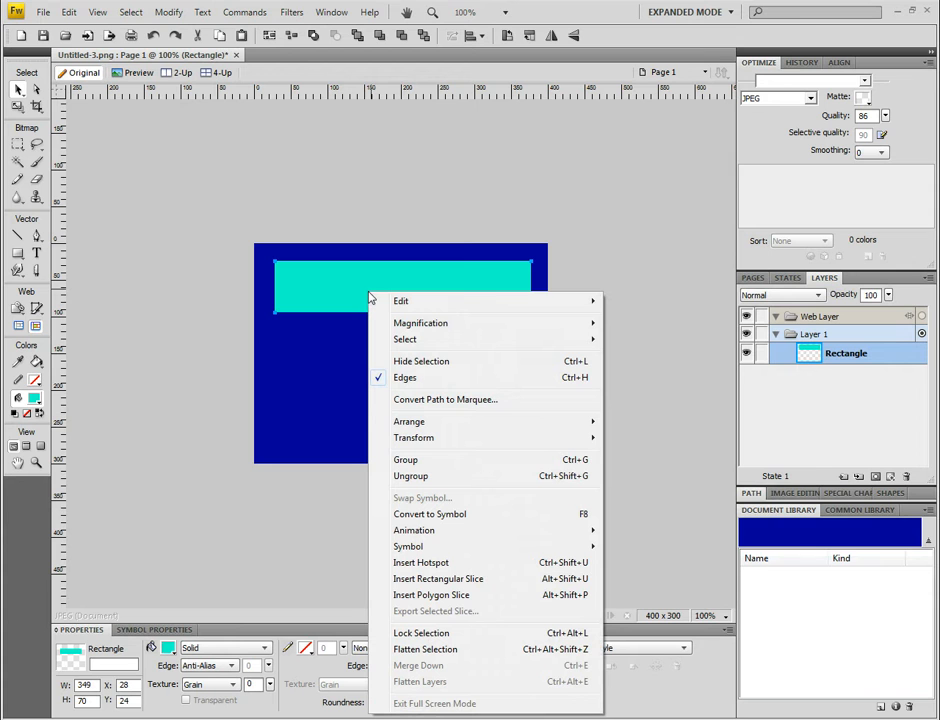
{"action": "mouse_move", "coordinate": [392, 302]}
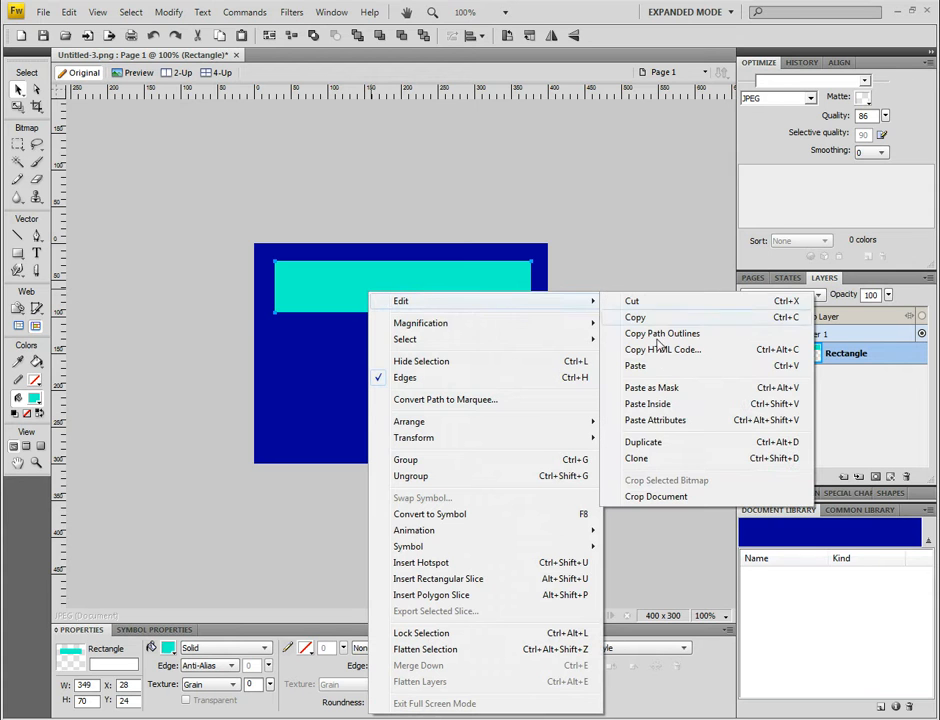
{"action": "left_click", "coordinate": [640, 366]}
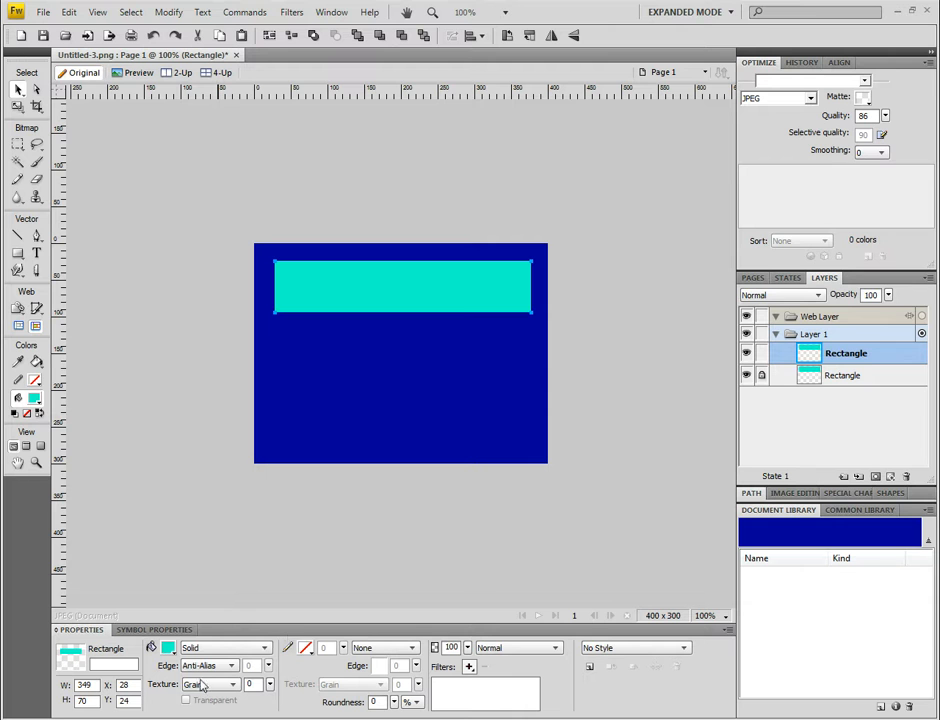
Step: Set the copy's corner roundness to 50 and hide the original rectangle
{"action": "left_click", "coordinate": [378, 702]}
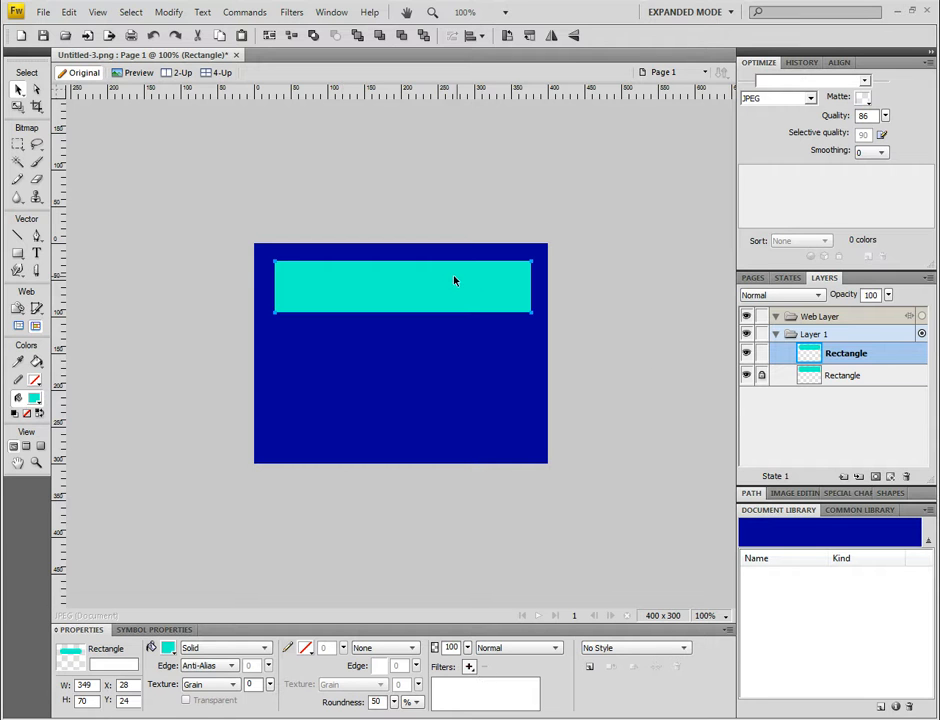
{"action": "left_click", "coordinate": [747, 375]}
Step: Change the rounded rectangle's fill to a Linear gradient
{"action": "left_click", "coordinate": [214, 651]}
{"action": "mouse_move", "coordinate": [232, 597]}
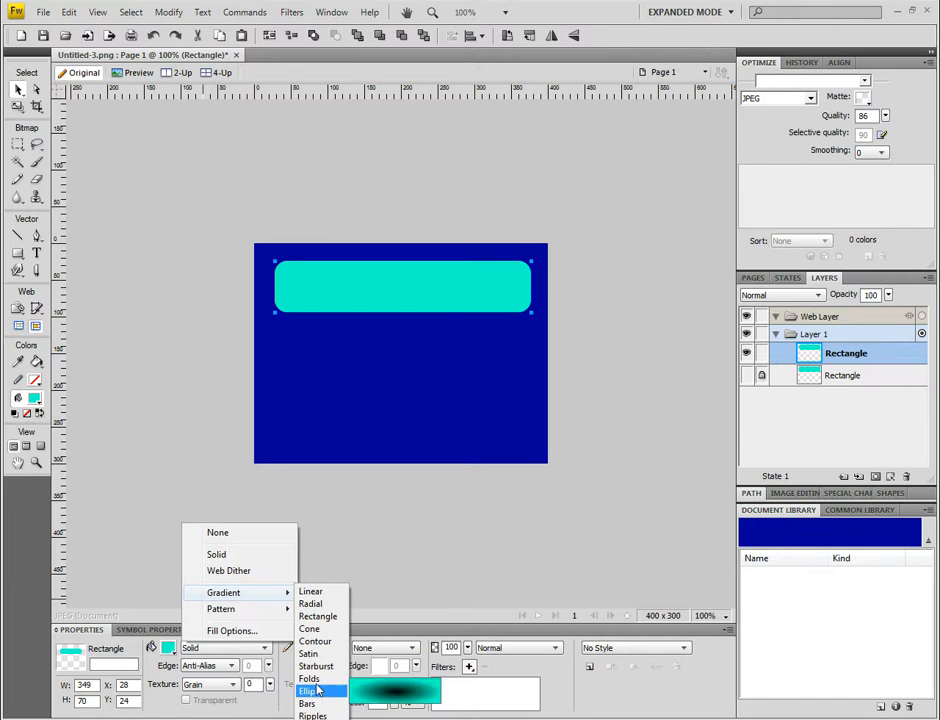
{"action": "left_click", "coordinate": [311, 593]}
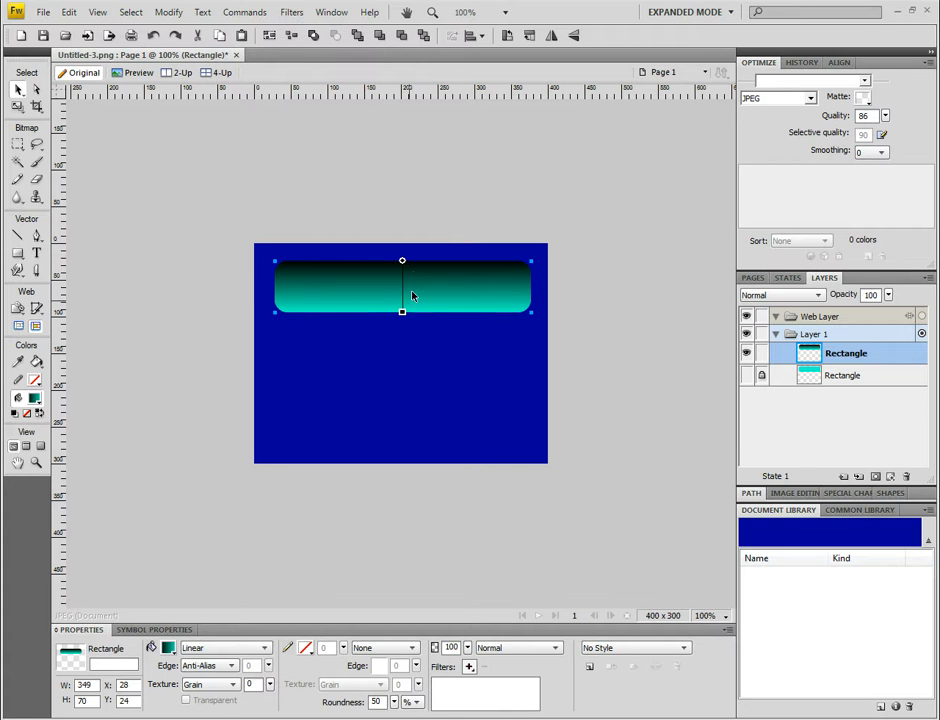
Step: Reposition the gradient handles so the gradient runs horizontally across the rectangle
{"action": "left_click_drag", "start_coordinate": [402, 263], "coordinate": [533, 289]}
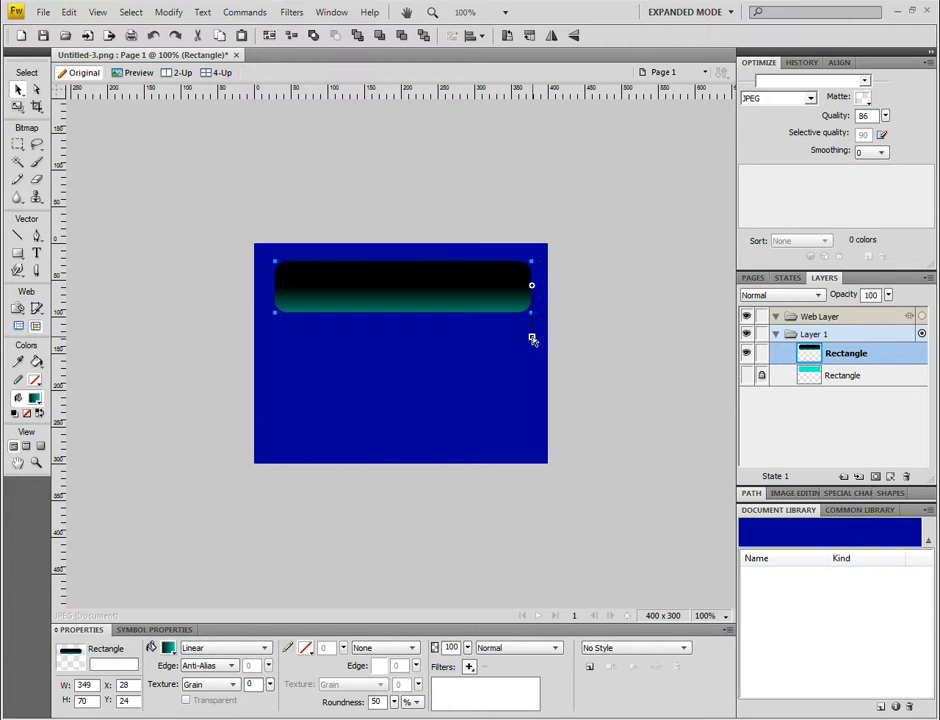
{"action": "left_click_drag", "start_coordinate": [532, 340], "coordinate": [271, 287]}
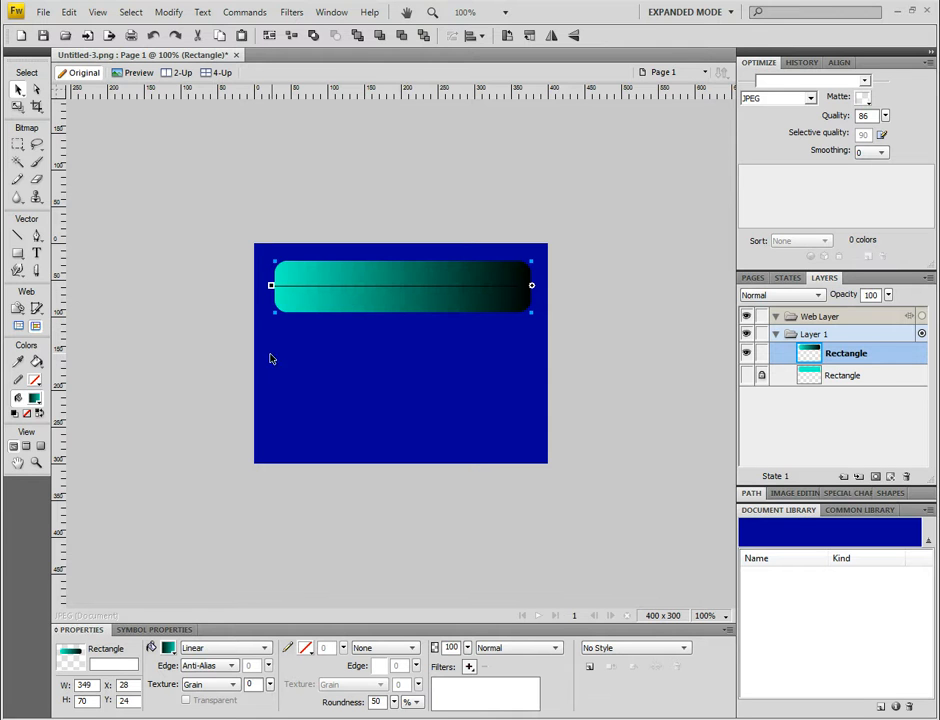
Step: Edit the gradient: set its right stop to white and move that stop to about the middle of the ramp
{"action": "left_click", "coordinate": [206, 652]}
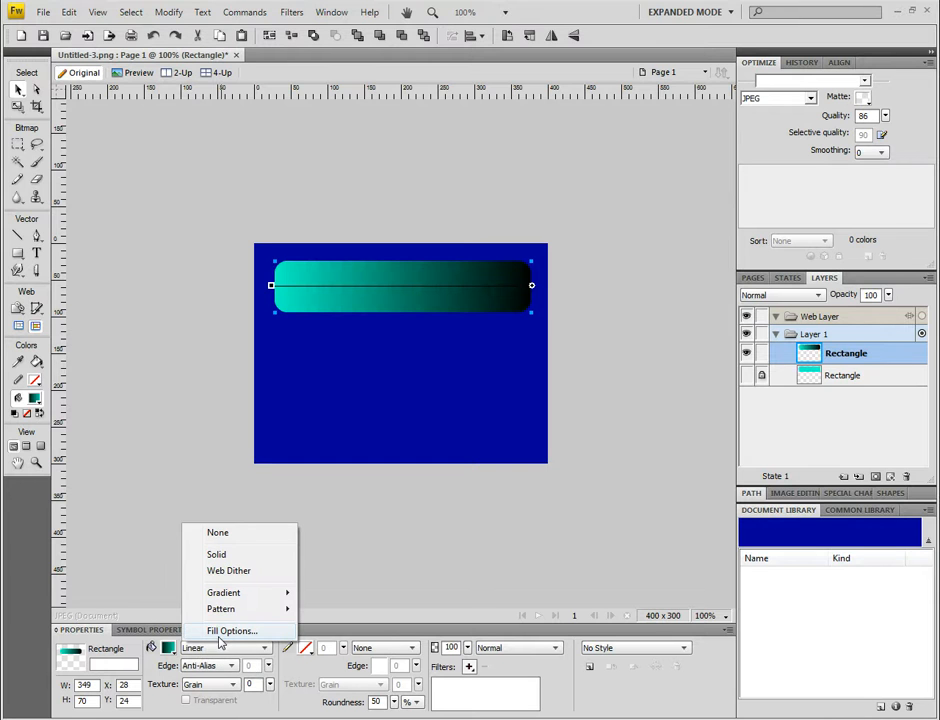
{"action": "left_click", "coordinate": [221, 631]}
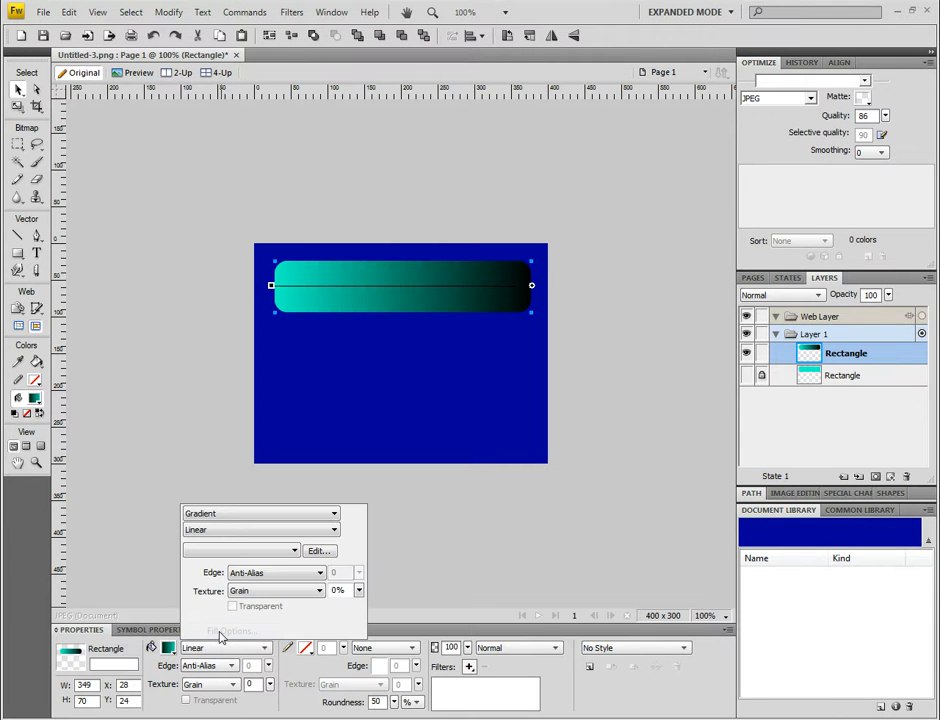
{"action": "left_click", "coordinate": [318, 552]}
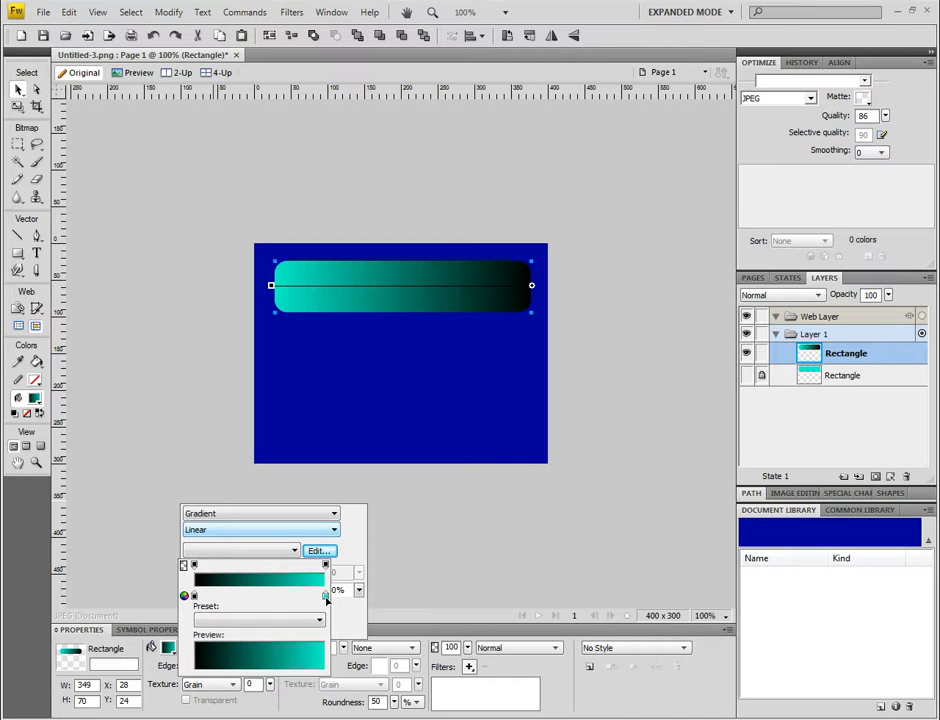
{"action": "left_click", "coordinate": [326, 597]}
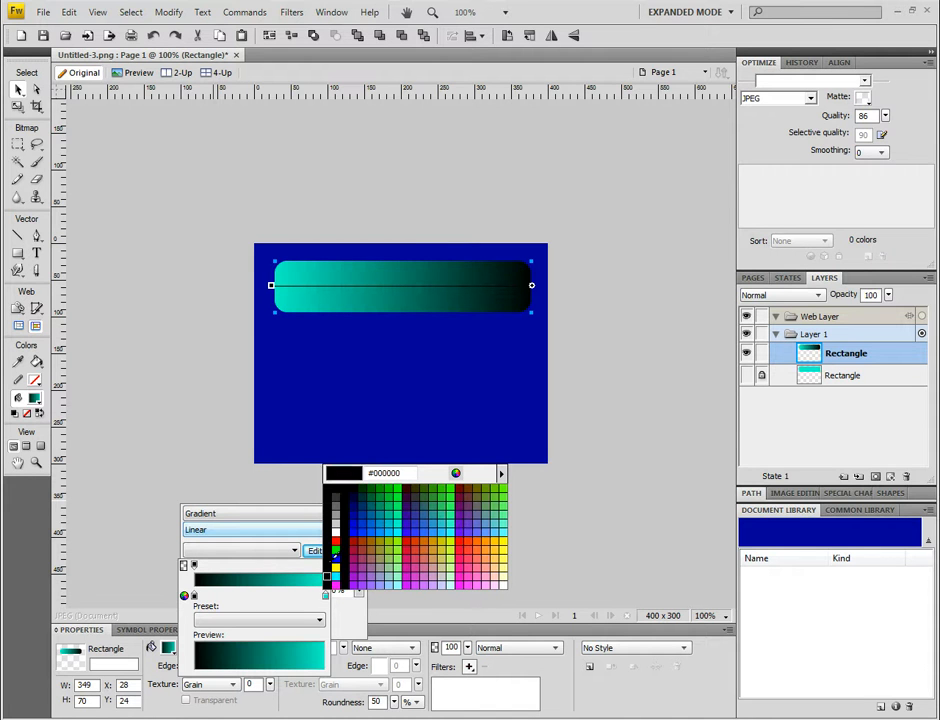
{"action": "left_click", "coordinate": [337, 537]}
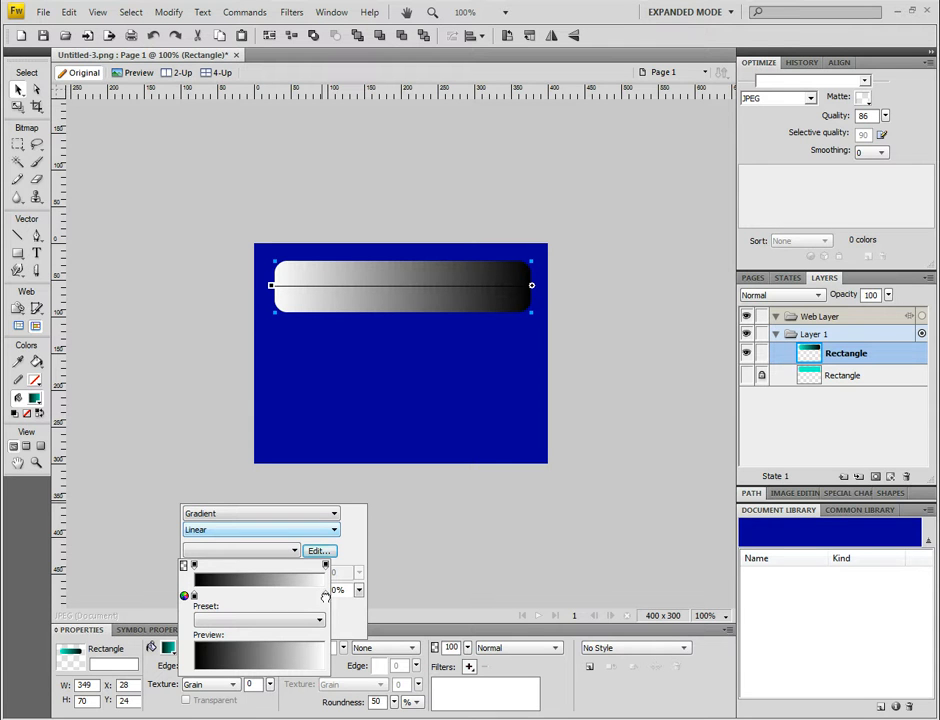
{"action": "left_click_drag", "start_coordinate": [324, 597], "coordinate": [269, 597]}
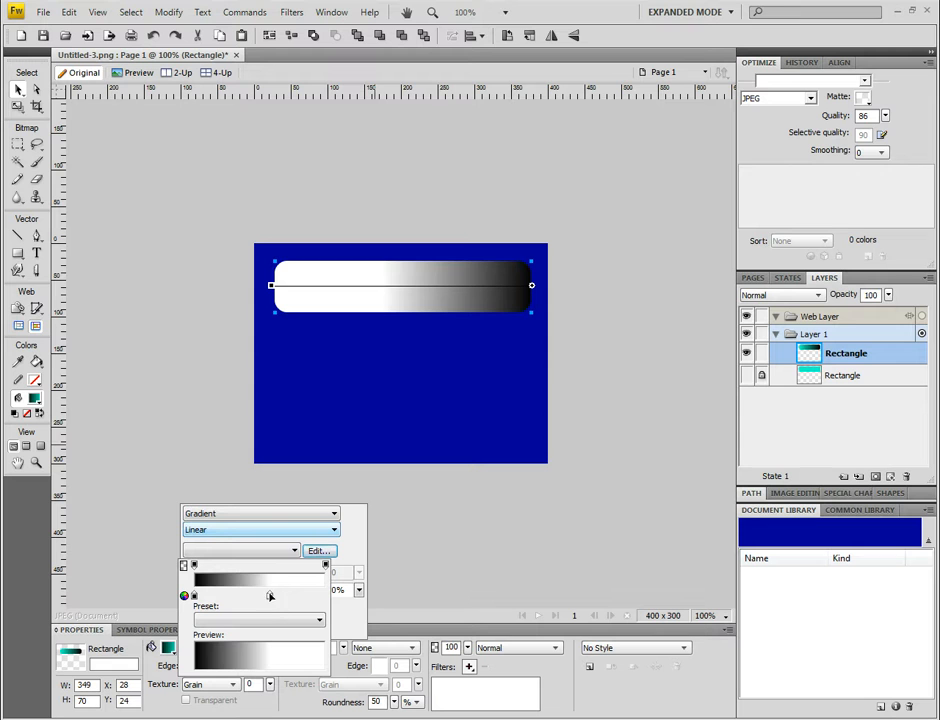
{"action": "left_click_drag", "start_coordinate": [270, 597], "coordinate": [257, 600]}
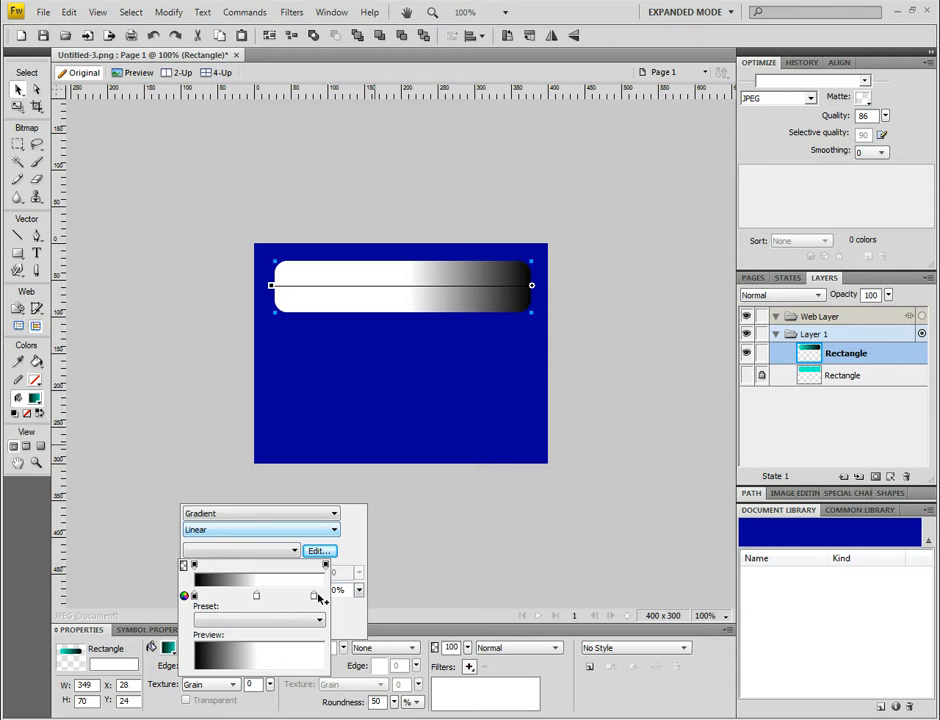
{"action": "left_click", "coordinate": [314, 596]}
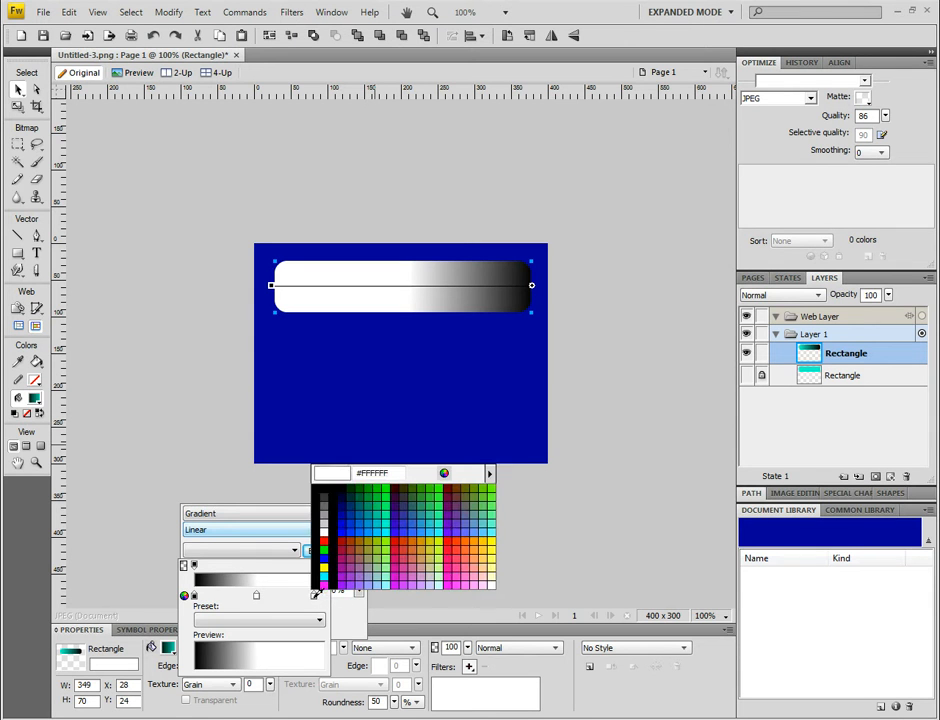
{"action": "left_click", "coordinate": [324, 492]}
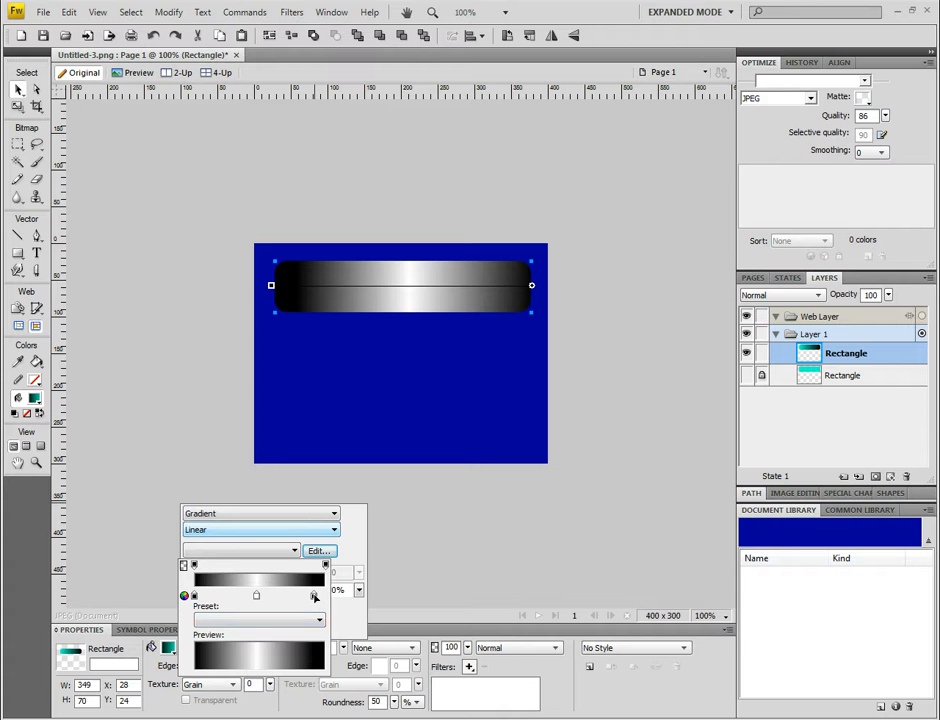
{"action": "left_click_drag", "start_coordinate": [314, 596], "coordinate": [350, 619]}
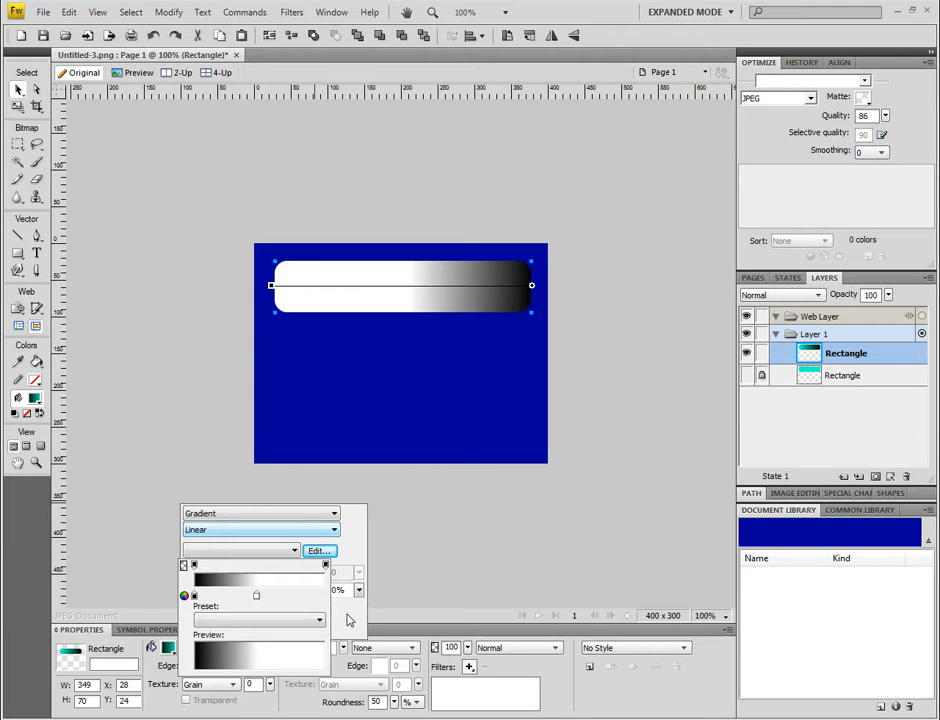
Step: Add the text "This is my text" below the button on the canvas
{"action": "left_click", "coordinate": [38, 259]}
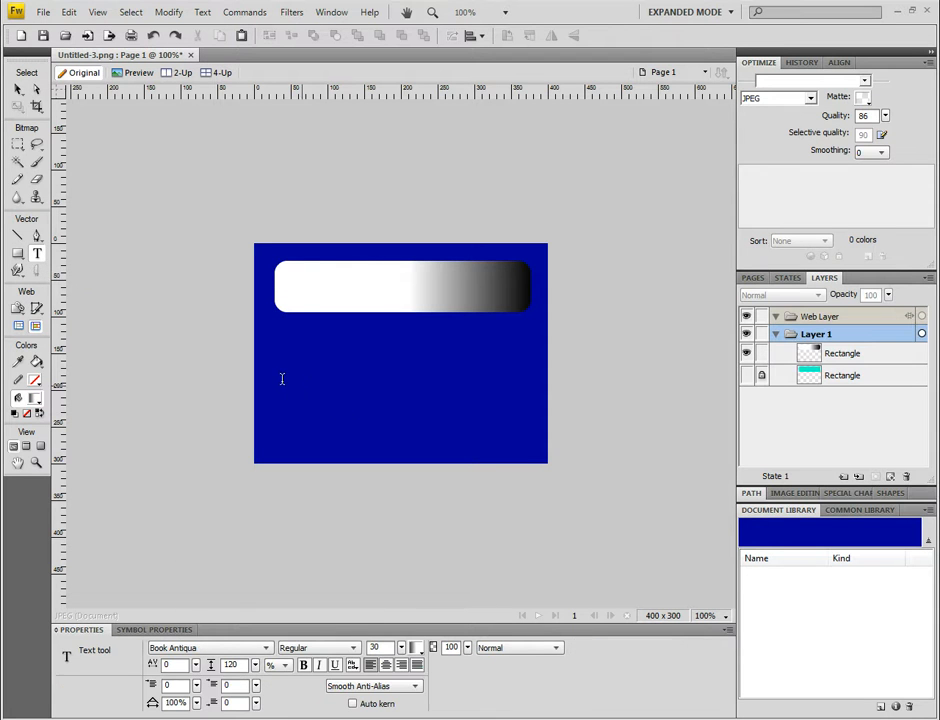
{"action": "left_click", "coordinate": [309, 400]}
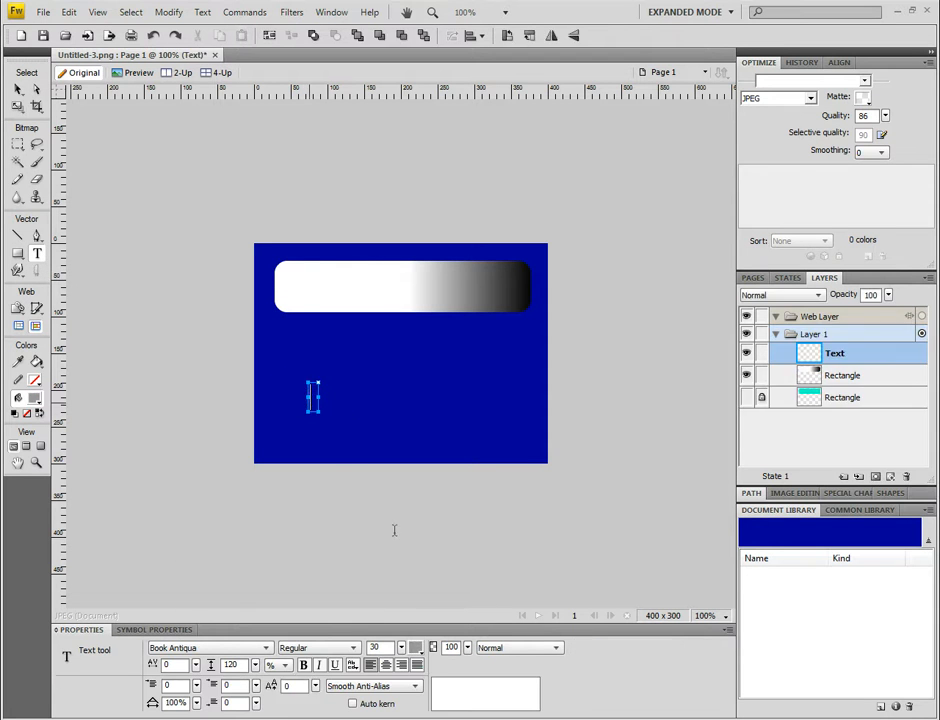
{"action": "type", "text": "This is my text"}
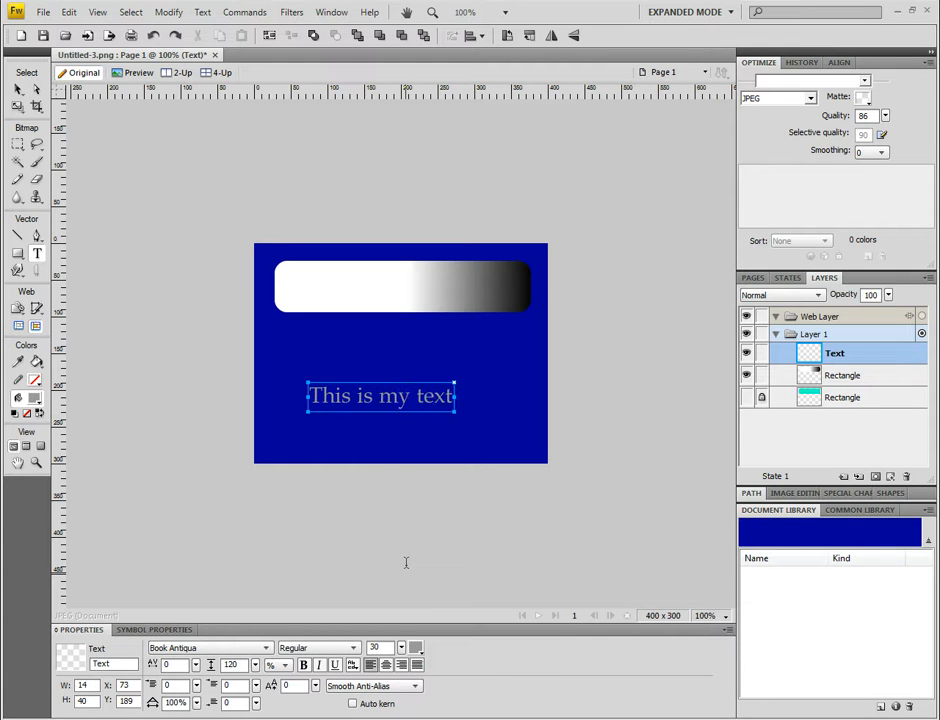
Step: Give the text a black stroke and move it to the canvas's lower-left corner
{"action": "left_click", "coordinate": [17, 89]}
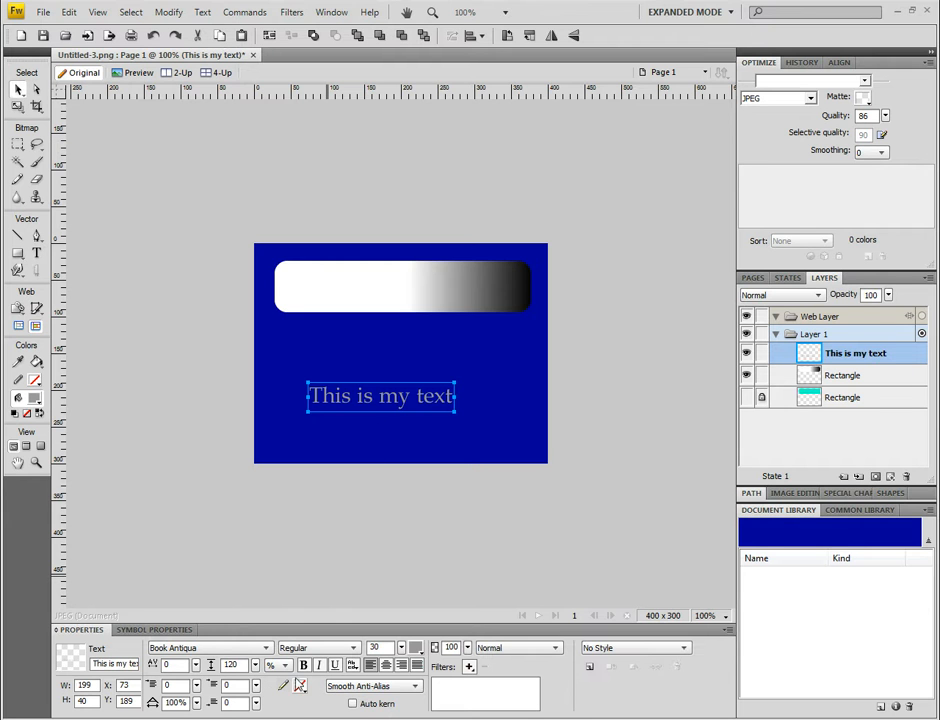
{"action": "left_click", "coordinate": [300, 690]}
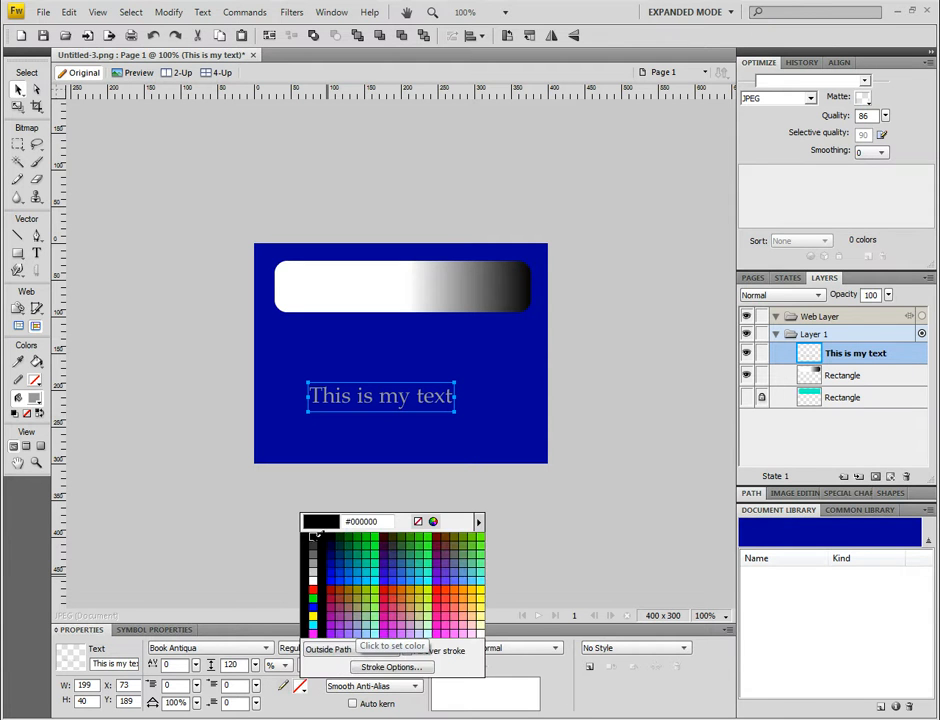
{"action": "left_click", "coordinate": [315, 547]}
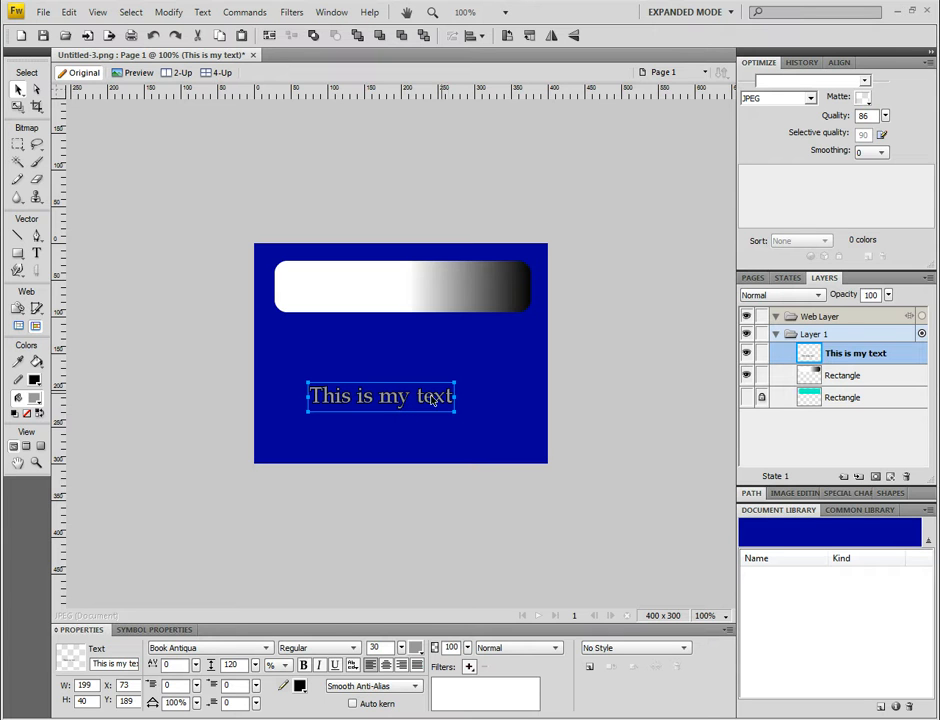
{"action": "left_click_drag", "start_coordinate": [432, 398], "coordinate": [376, 445]}
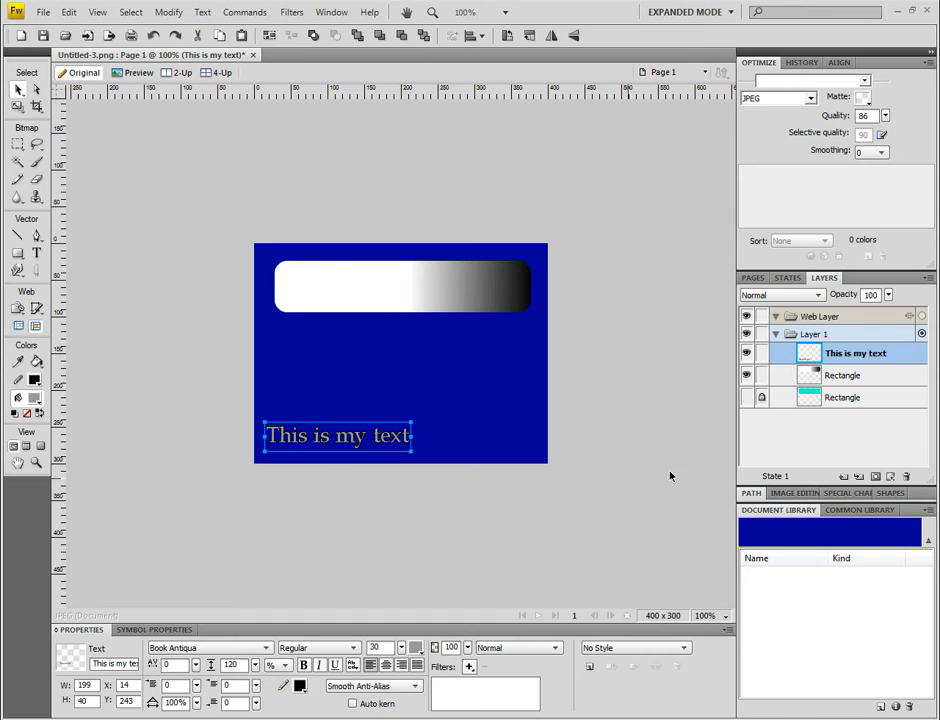
Step: Unhide and unlock the cyan base rectangle, then group both rectangles as a mask so the gradient rectangle masks it
{"action": "left_click", "coordinate": [761, 398]}
{"action": "left_click", "coordinate": [747, 398]}
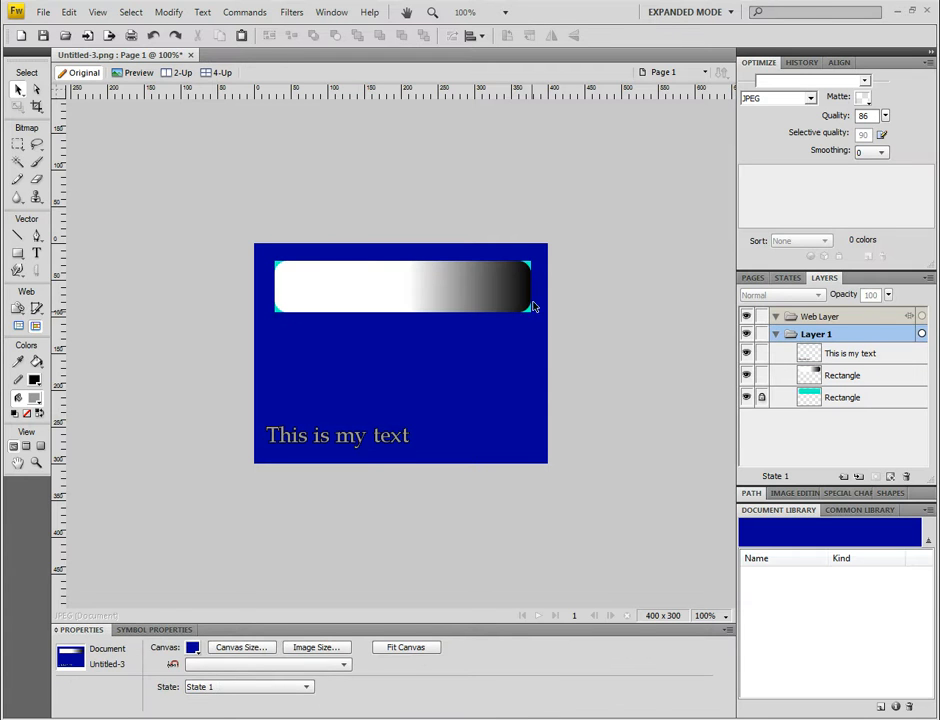
{"action": "left_click", "coordinate": [768, 400]}
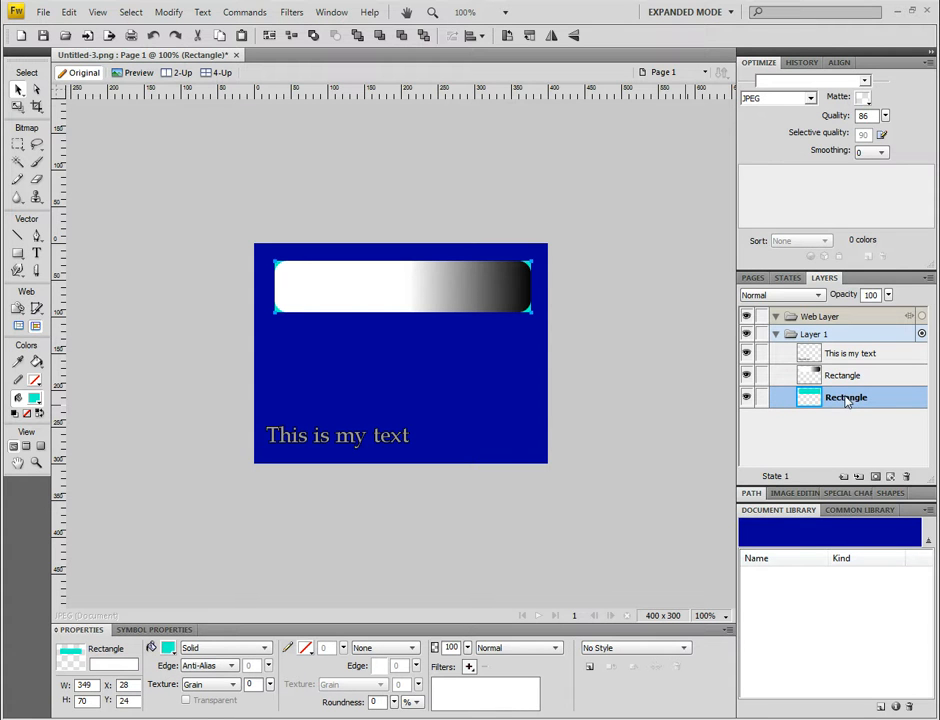
{"action": "left_click", "coordinate": [847, 377], "text": "shift"}
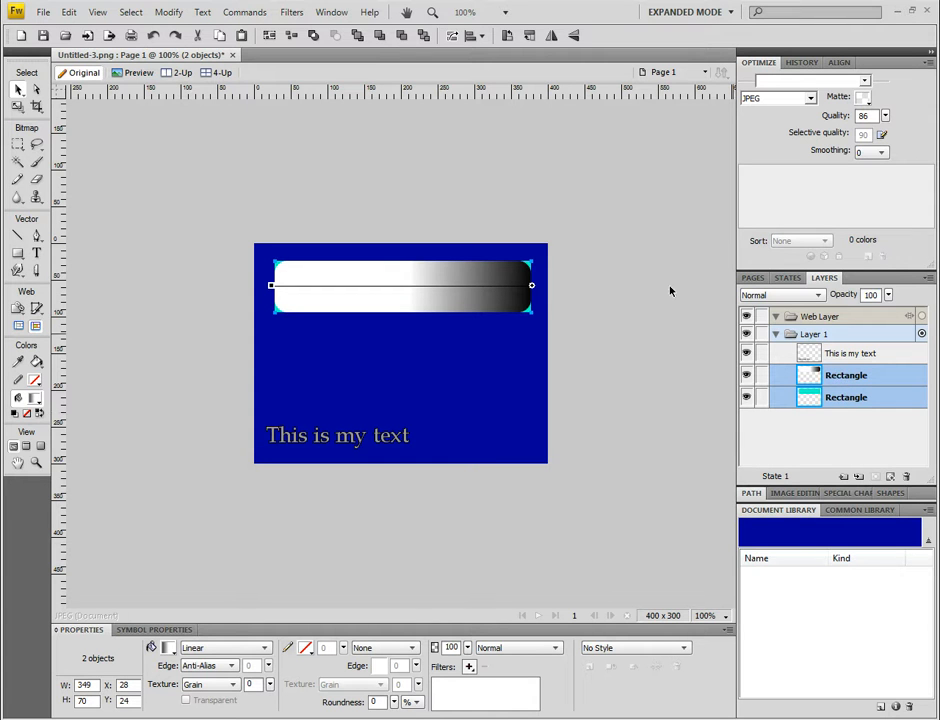
{"action": "left_click", "coordinate": [169, 13]}
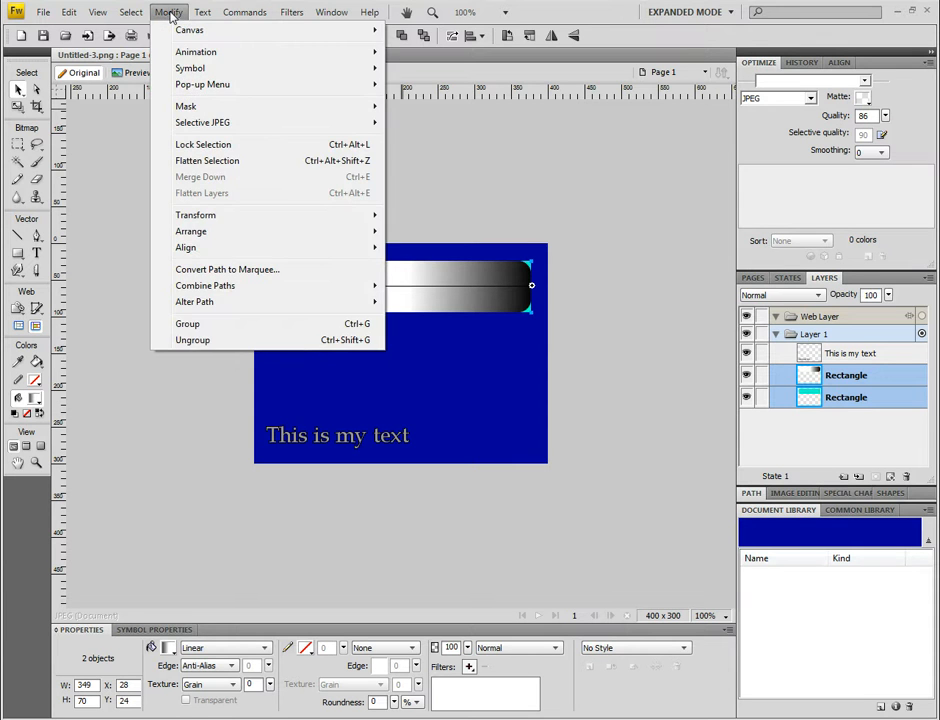
{"action": "mouse_move", "coordinate": [264, 113]}
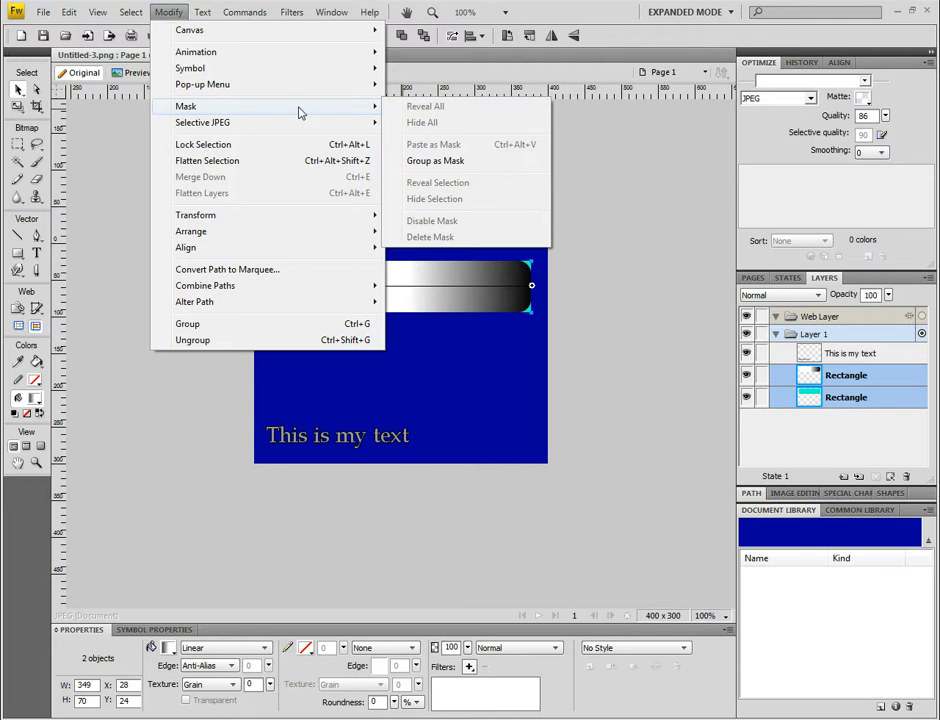
{"action": "left_click", "coordinate": [433, 161]}
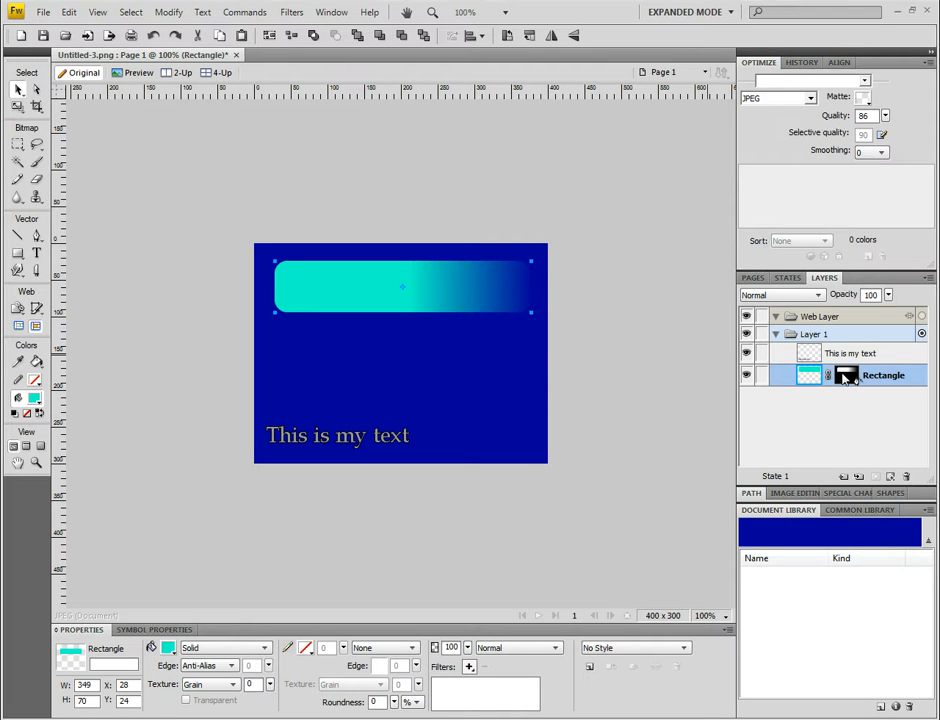
Step: Edit the mask's gradient ramp, moving the left stop slightly right and the right stop further right to widen the cyan area
{"action": "left_click", "coordinate": [845, 377]}
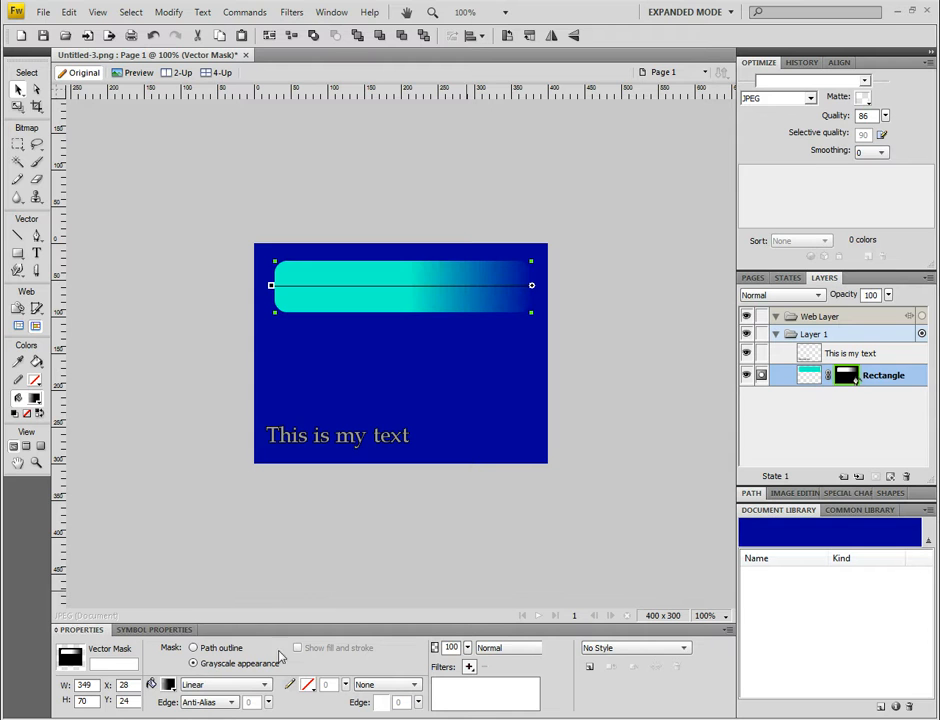
{"action": "left_click", "coordinate": [218, 686]}
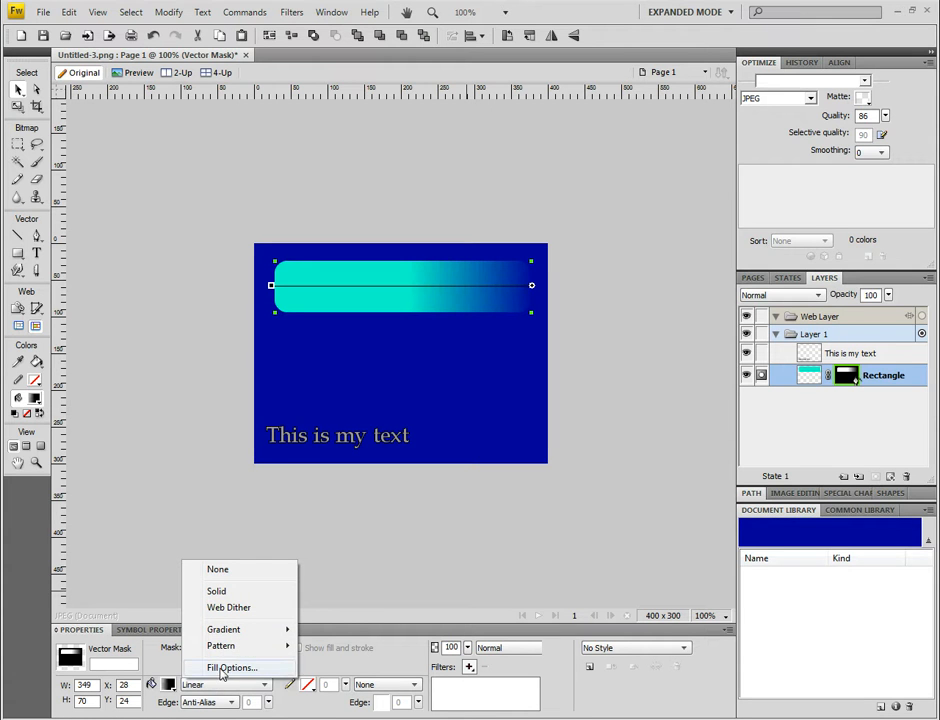
{"action": "left_click", "coordinate": [222, 668]}
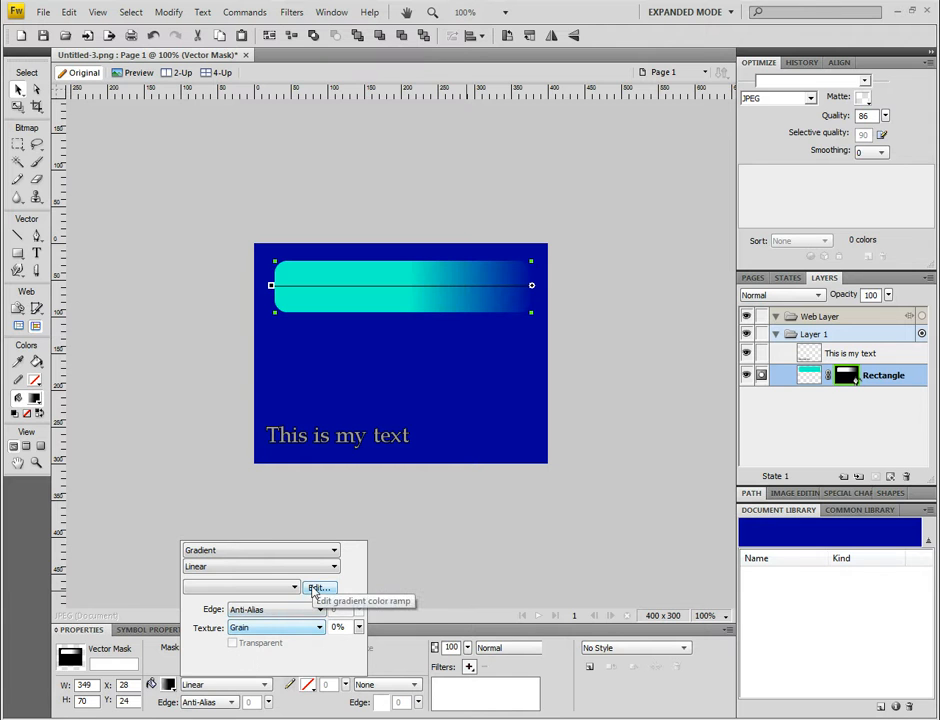
{"action": "left_click", "coordinate": [316, 588]}
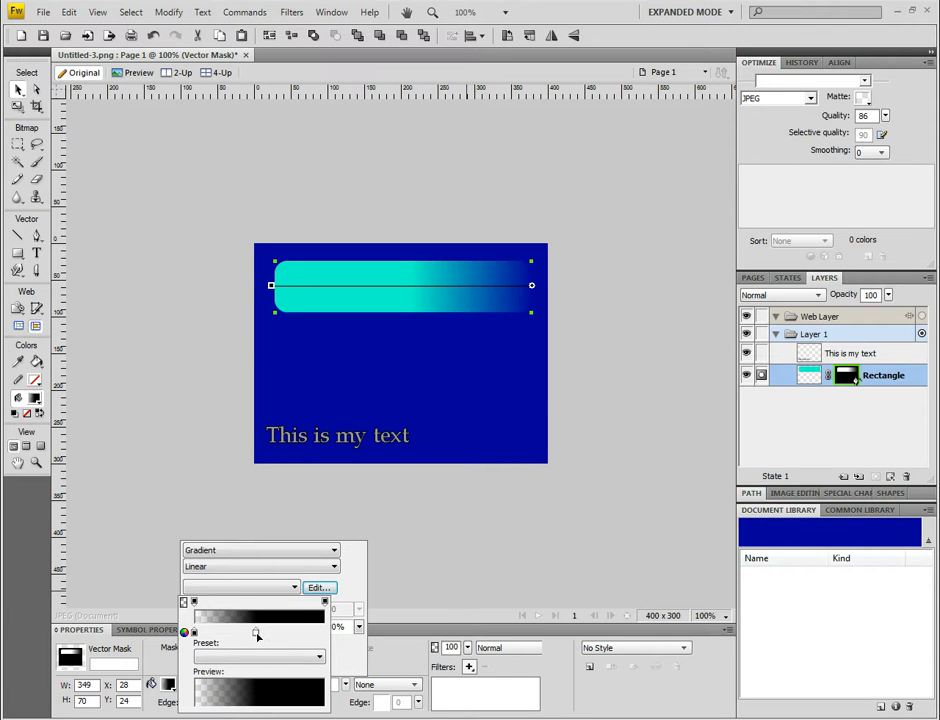
{"action": "left_click_drag", "start_coordinate": [258, 632], "coordinate": [279, 634]}
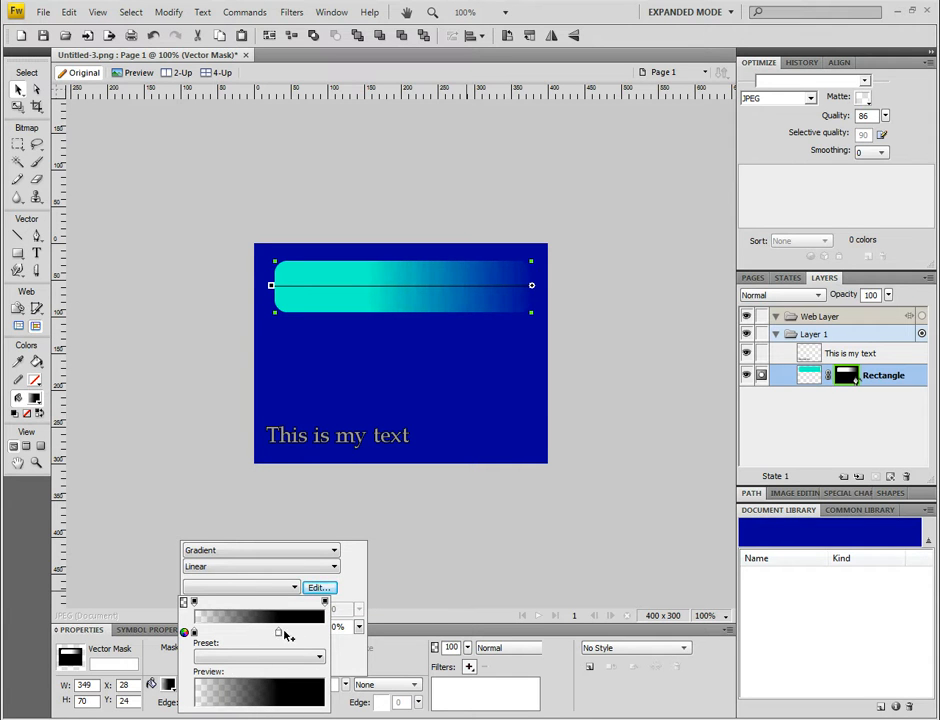
{"action": "left_click_drag", "start_coordinate": [194, 634], "coordinate": [205, 635]}
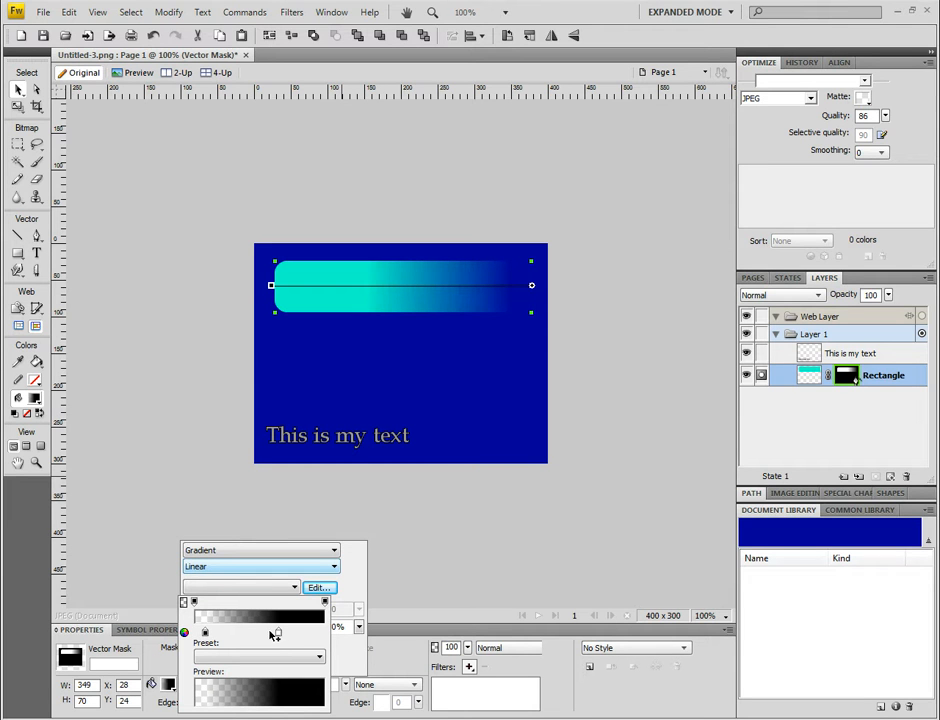
{"action": "left_click_drag", "start_coordinate": [279, 634], "coordinate": [293, 634]}
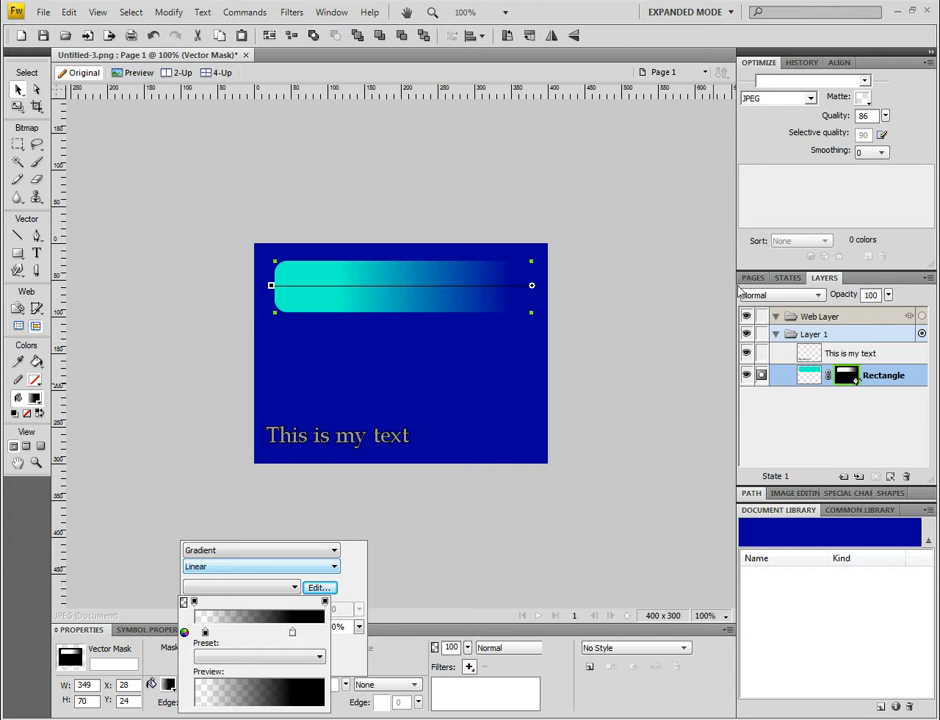
{"action": "left_click", "coordinate": [443, 520]}
{"action": "left_click", "coordinate": [525, 495]}
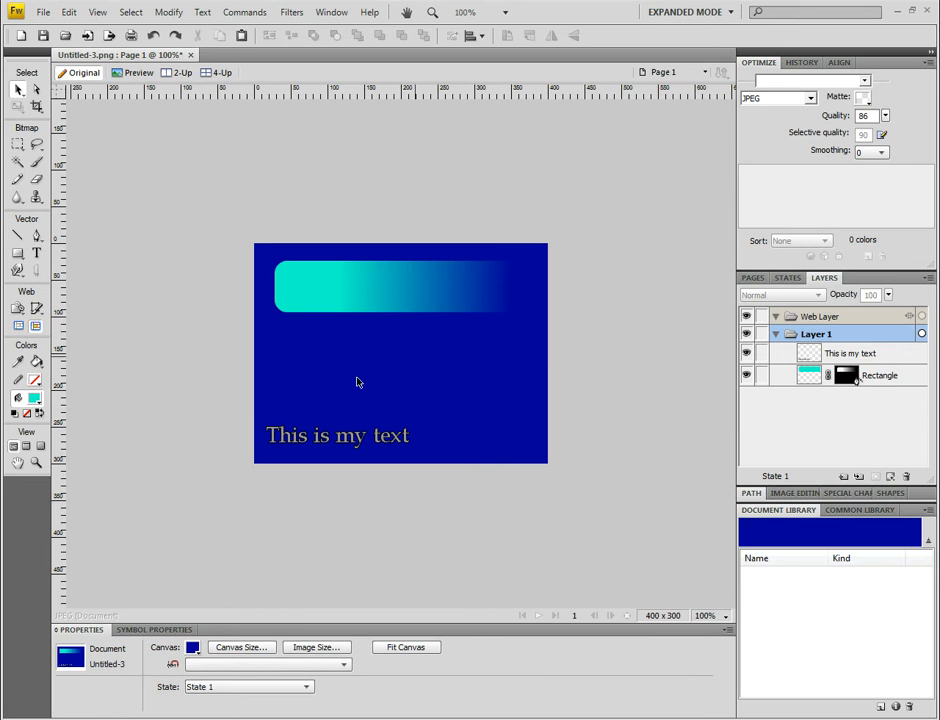
Step: Move the "This is my text" label onto the left side of the button
{"action": "left_click_drag", "start_coordinate": [310, 441], "coordinate": [335, 295]}
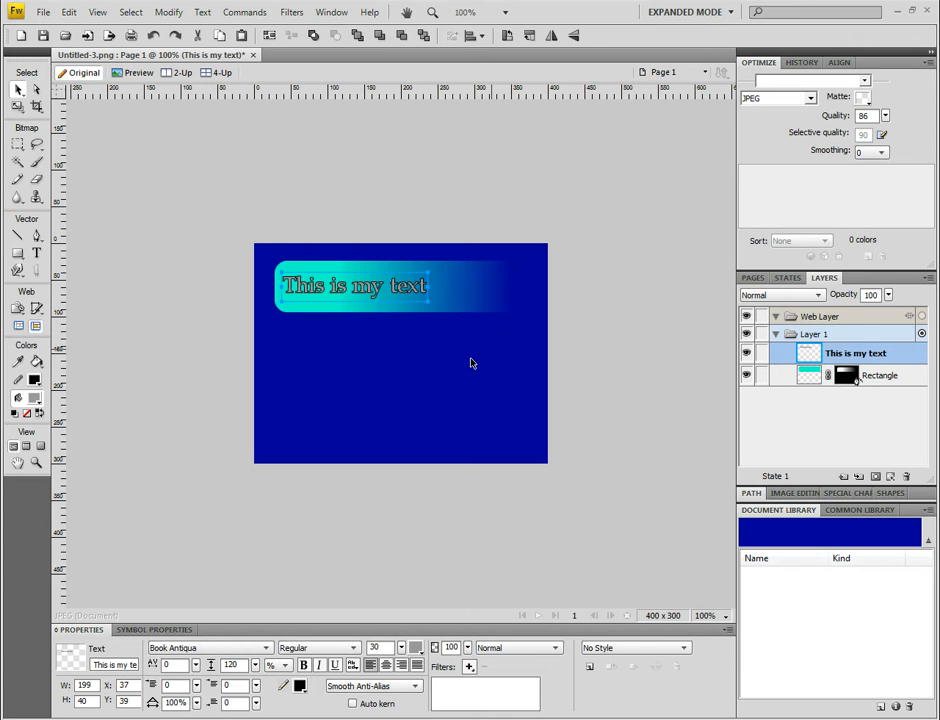
{"action": "left_click", "coordinate": [441, 201]}
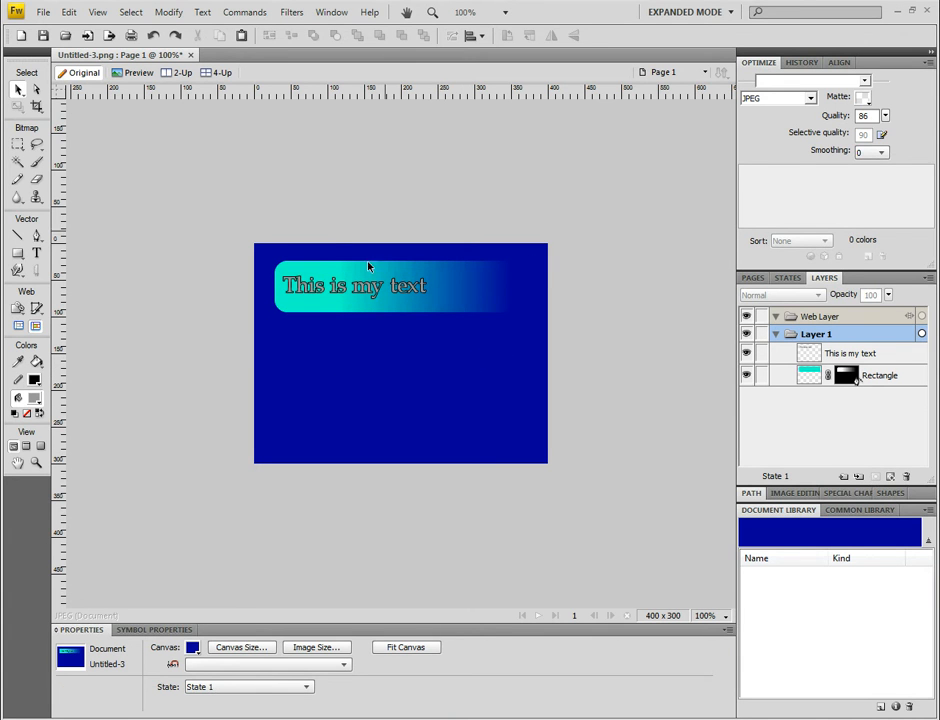